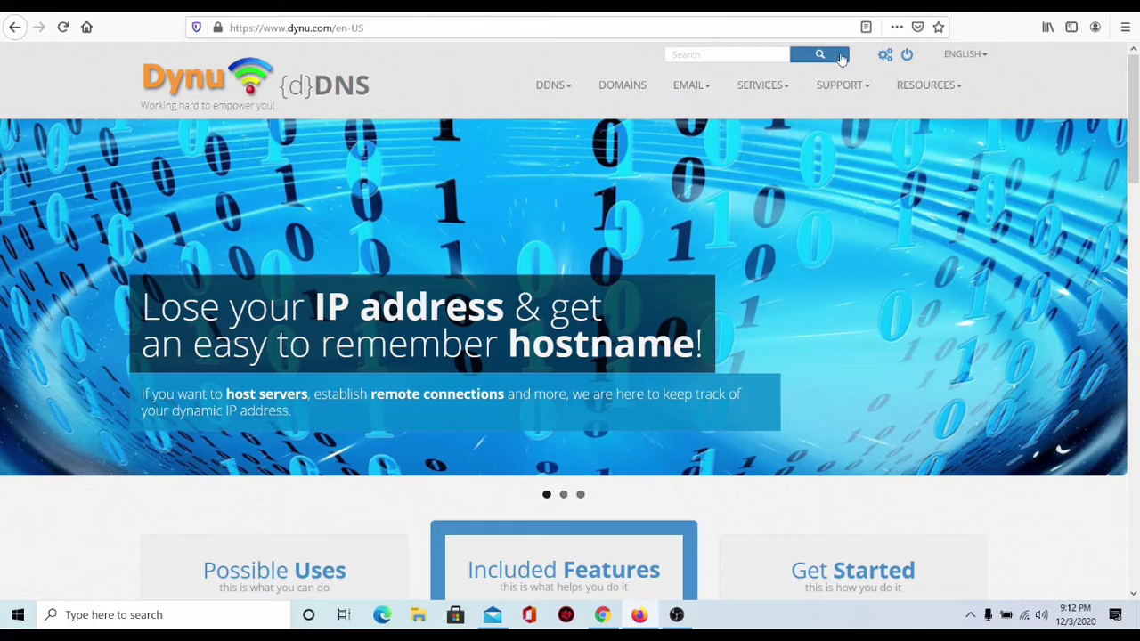
- Open the Dynu Control Panel from the gear icon beside the search bar
{"action": "left_click", "coordinate": [884, 54]}
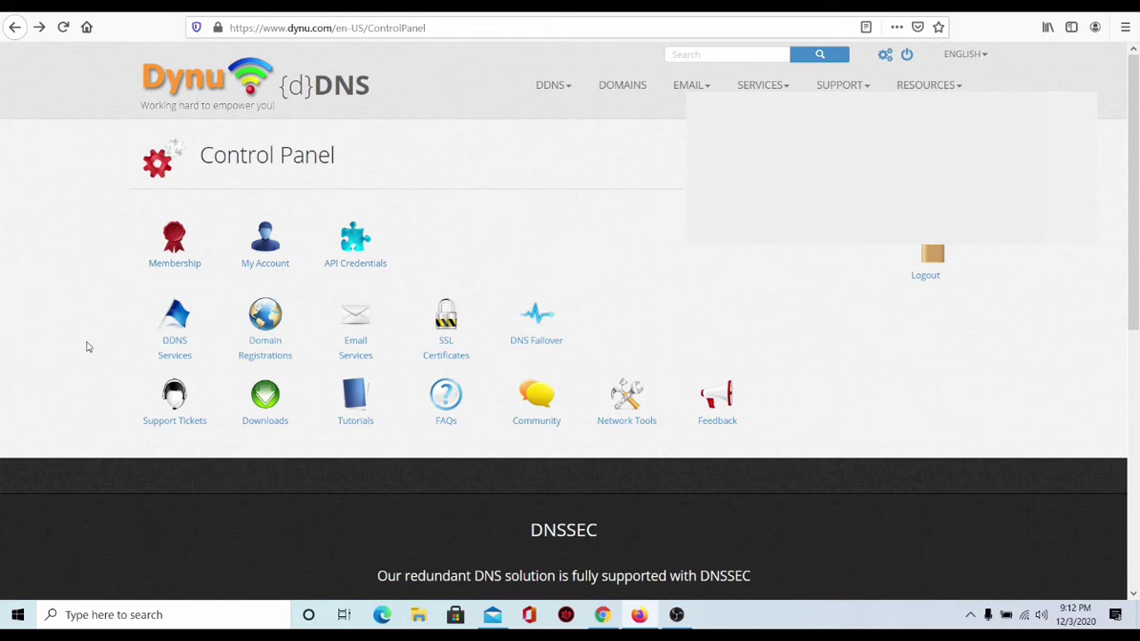
- Go to the DDNS Services section of the Dynu Control Panel
{"action": "left_click", "coordinate": [175, 327]}
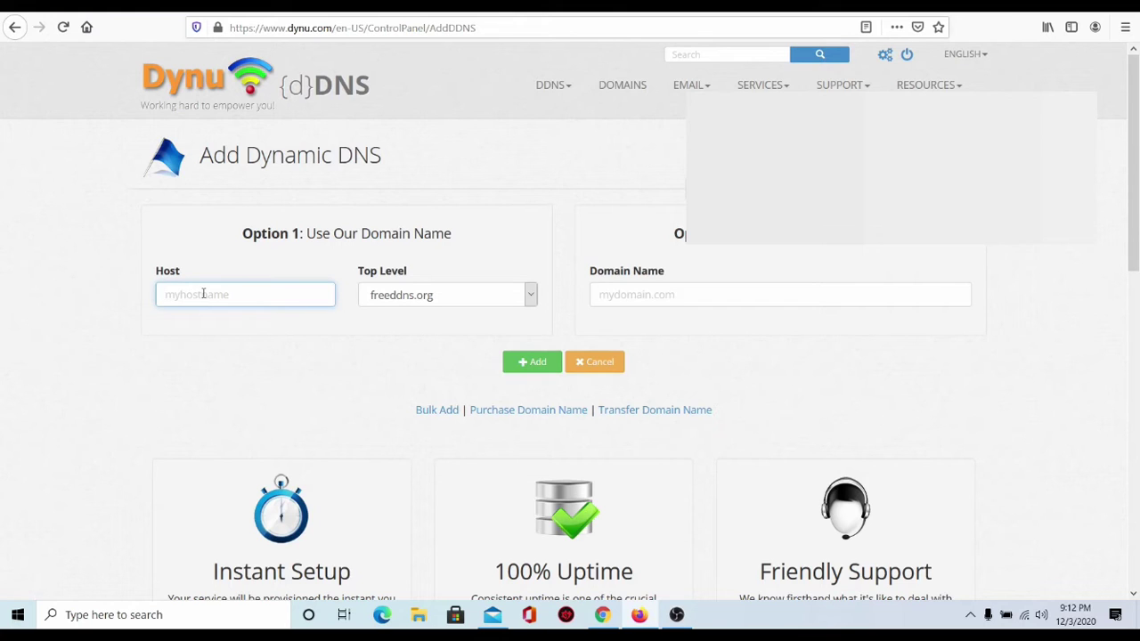
- Enter host name 's' under the freeddns.org top level and add the host
{"action": "type", "text": "s"}
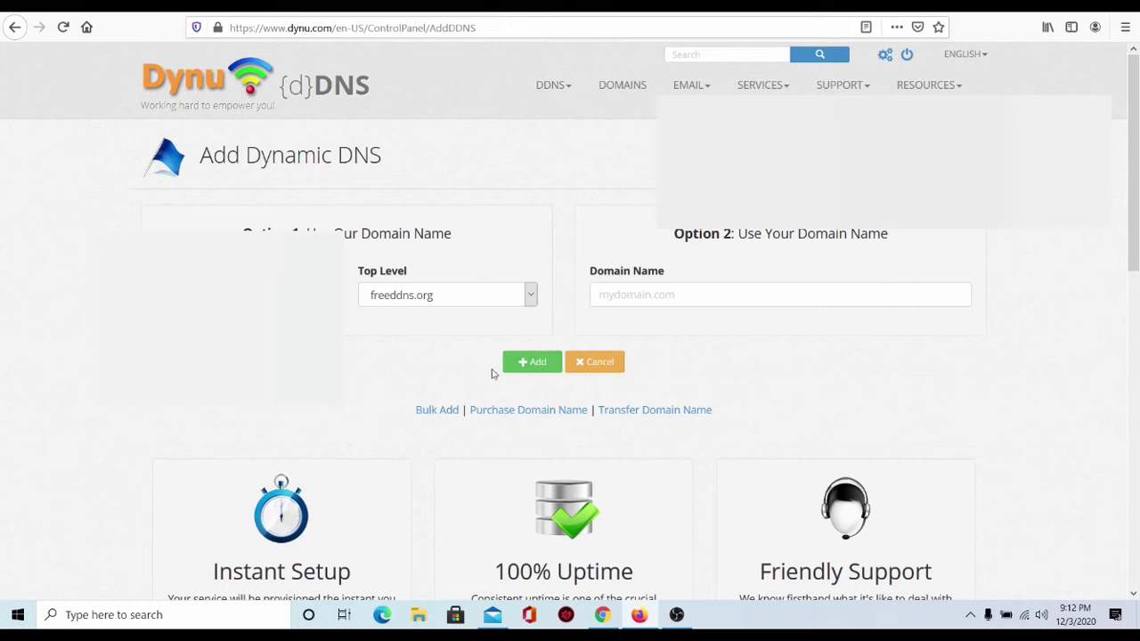
{"action": "left_click", "coordinate": [528, 374]}
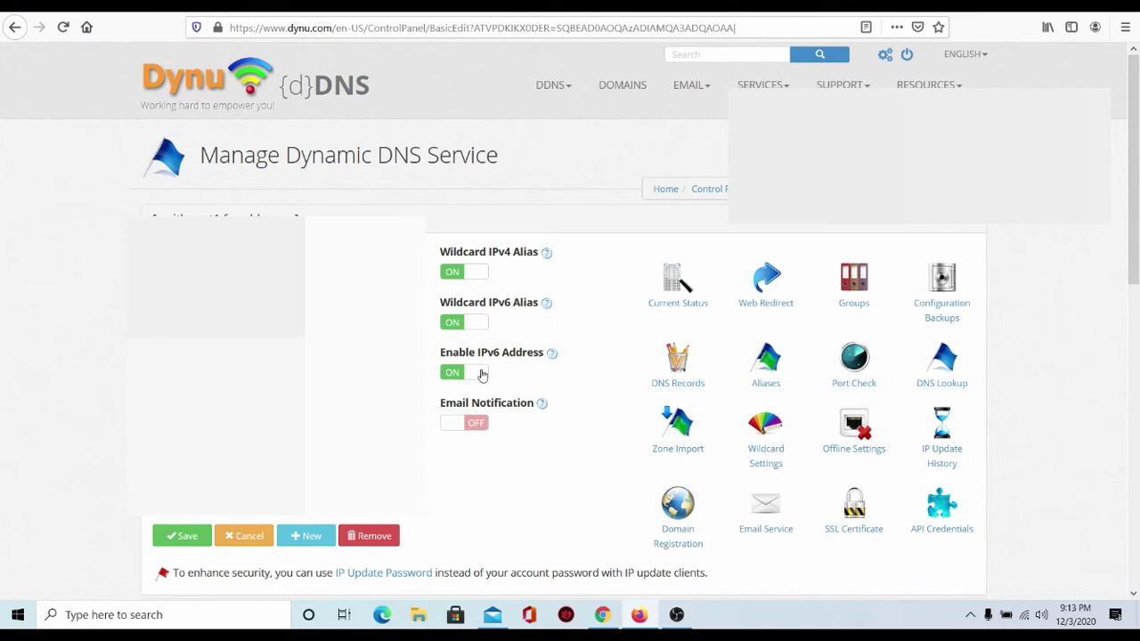
- Turn off Enable IPv6 Address, Wildcard IPv4 Alias and Wildcard IPv6 Alias, then save the host
{"action": "left_click", "coordinate": [482, 375]}
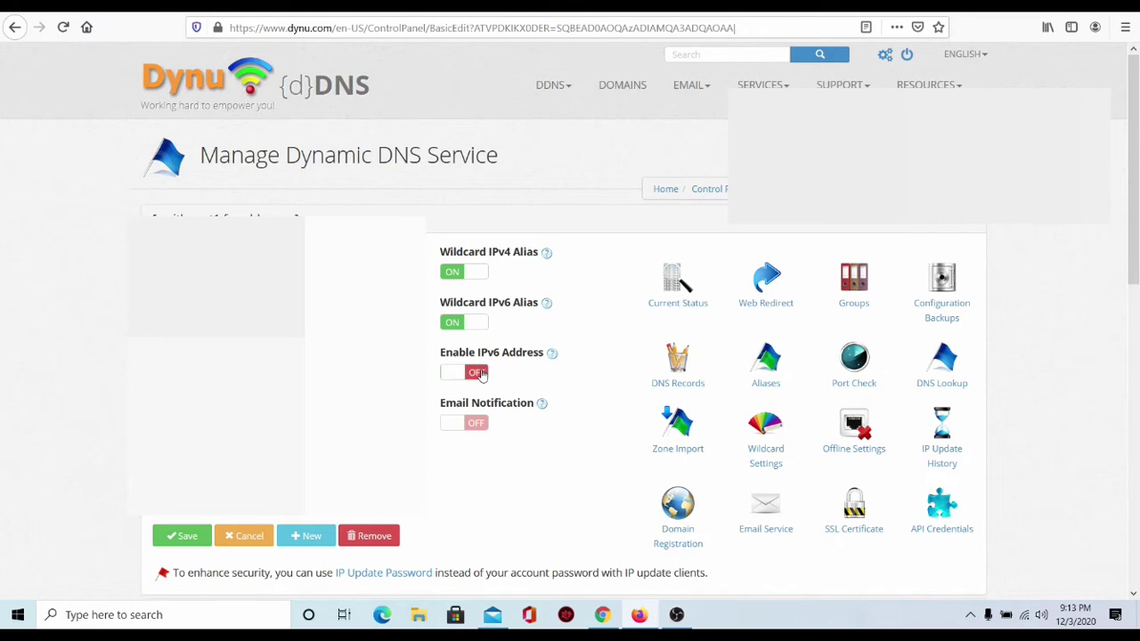
{"action": "left_click", "coordinate": [477, 276]}
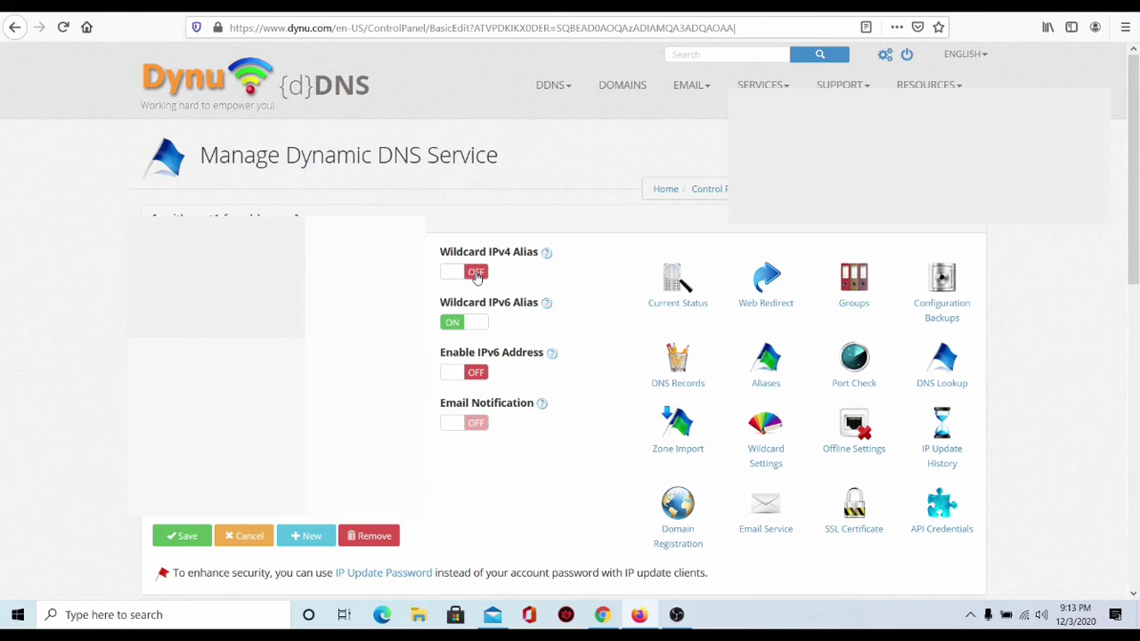
{"action": "left_click", "coordinate": [470, 325]}
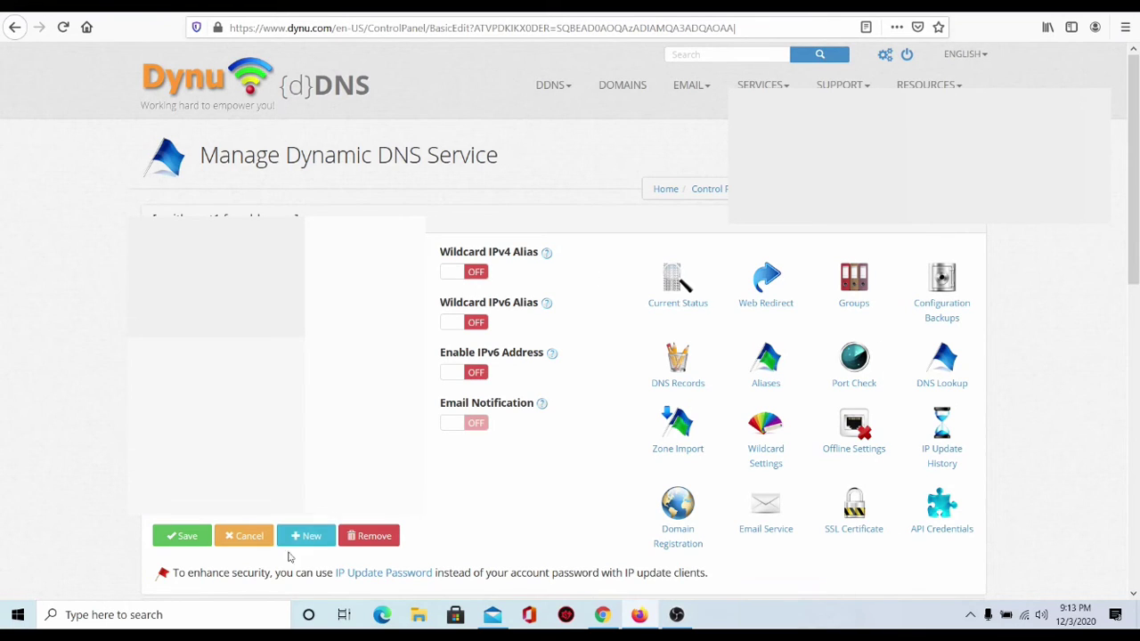
{"action": "left_click", "coordinate": [185, 544]}
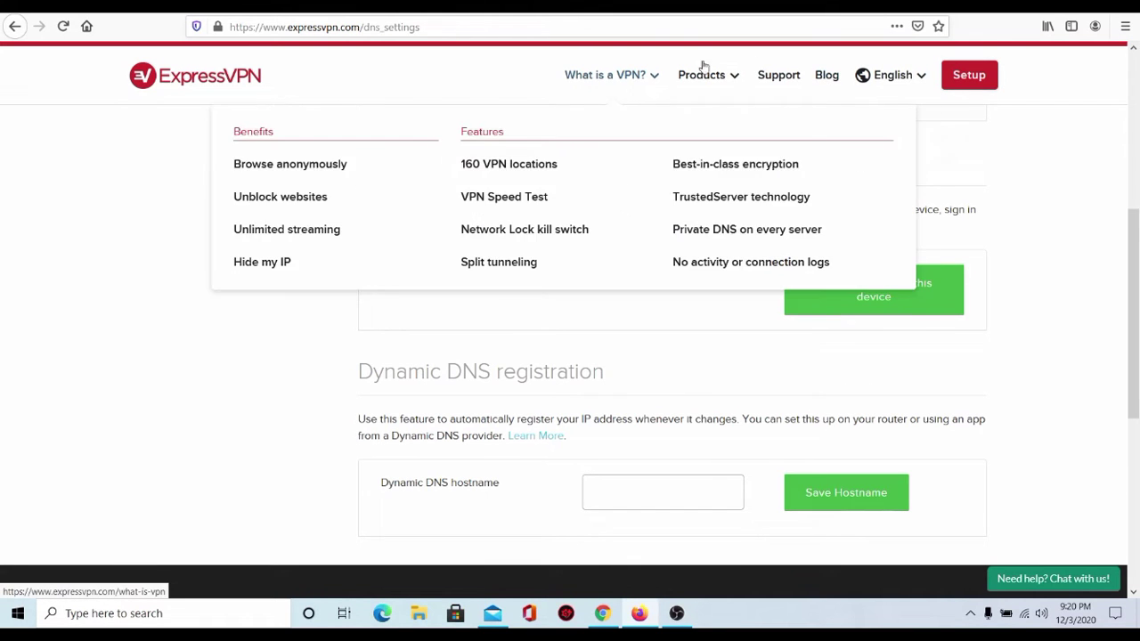
- Go back in the browser to the ExpressVPN subscriptions dashboard
{"action": "left_click", "coordinate": [15, 26]}
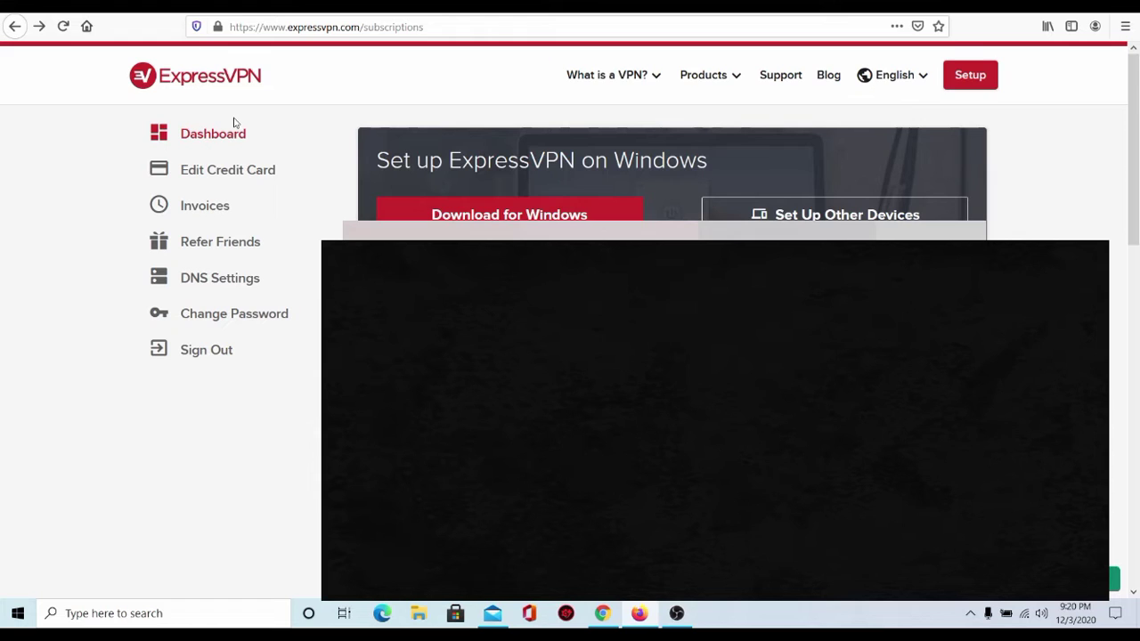
- Open ExpressVPN's DNS Settings page and scroll to the Dynamic DNS registration section
{"action": "left_click", "coordinate": [221, 288]}
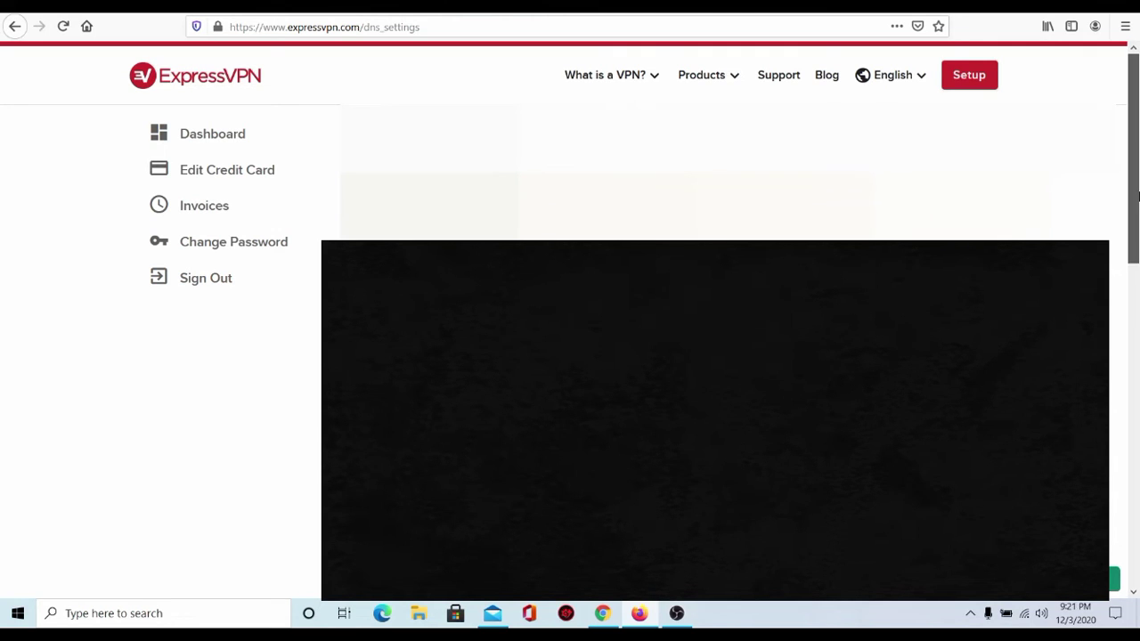
{"action": "left_click_drag", "start_coordinate": [1137, 194], "coordinate": [1137, 410]}
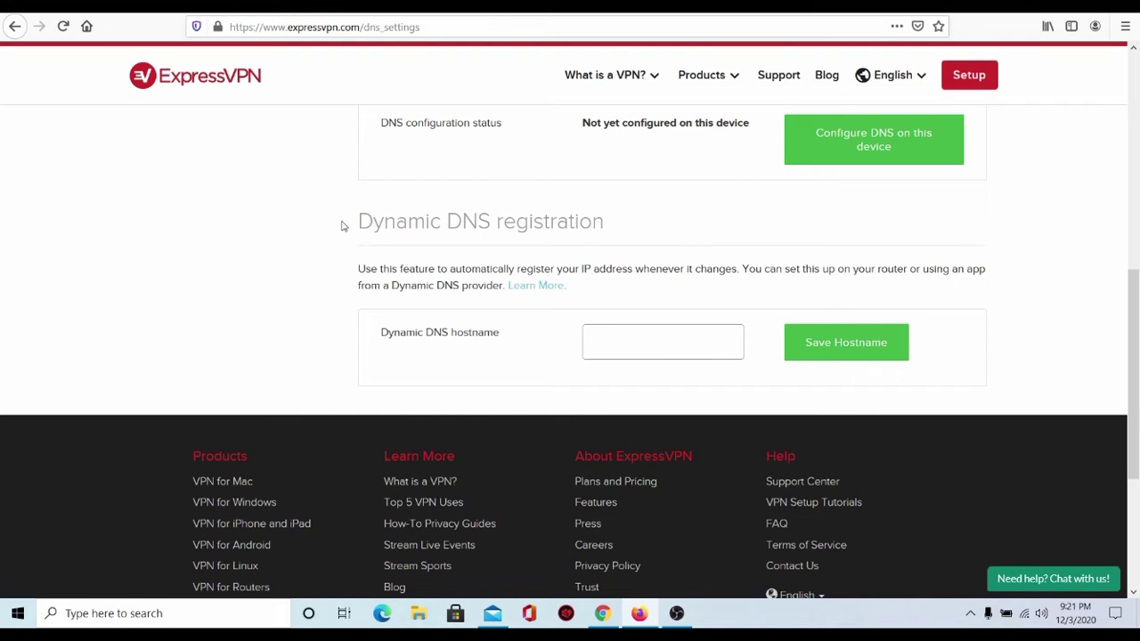
- Paste the copied Dynu hostname into the Dynamic DNS hostname field and save it
{"action": "right_click", "coordinate": [601, 342]}
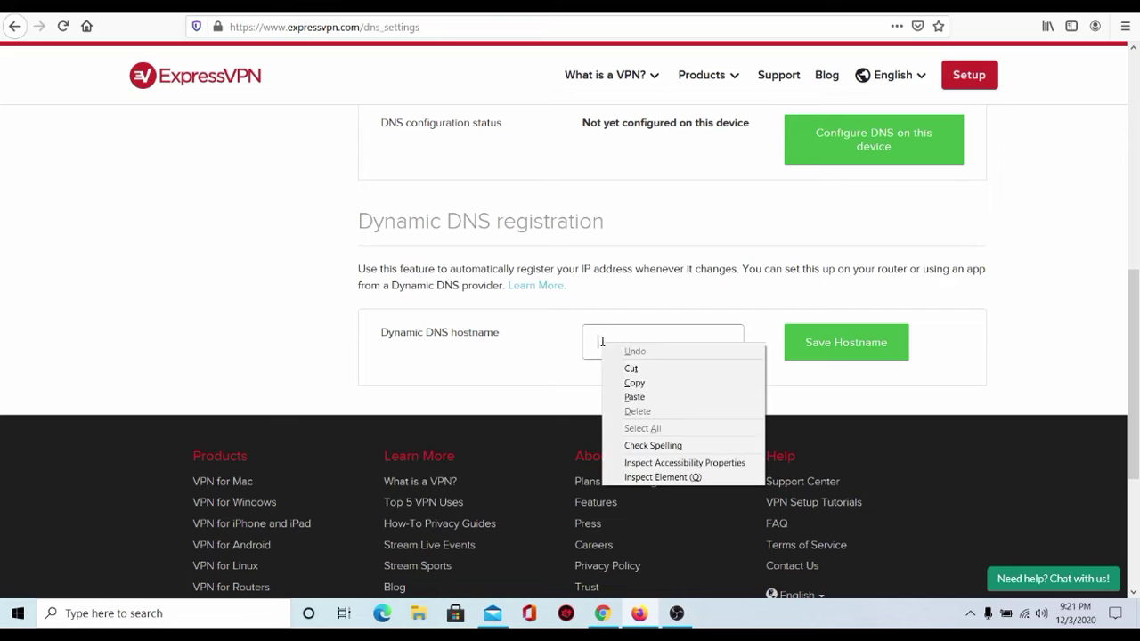
{"action": "left_click", "coordinate": [634, 396]}
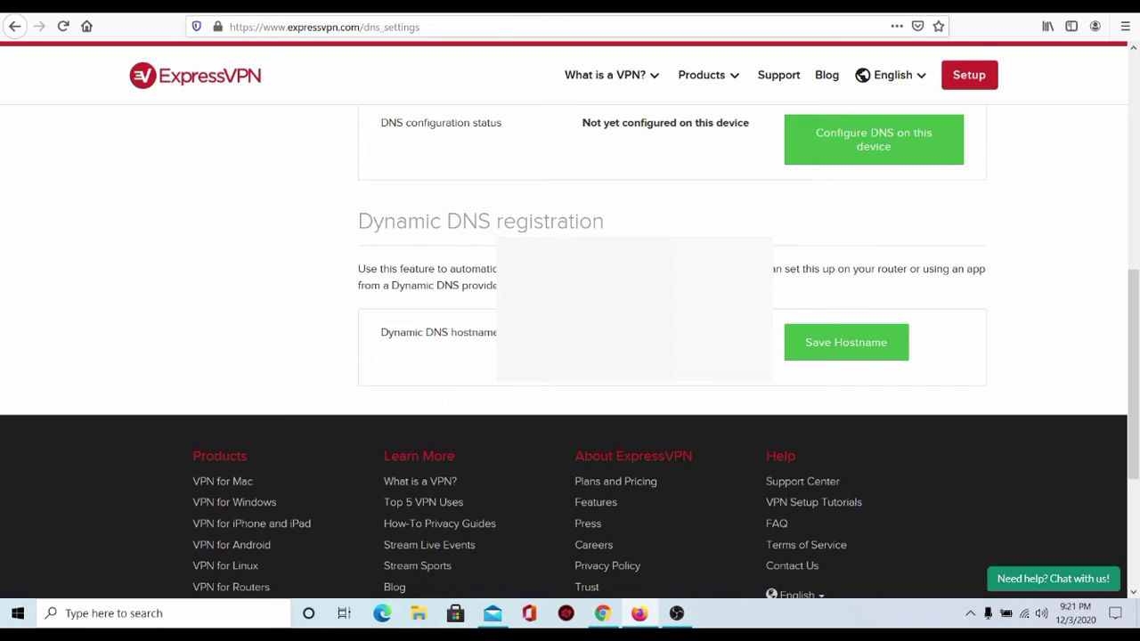
{"action": "left_click", "coordinate": [853, 346]}
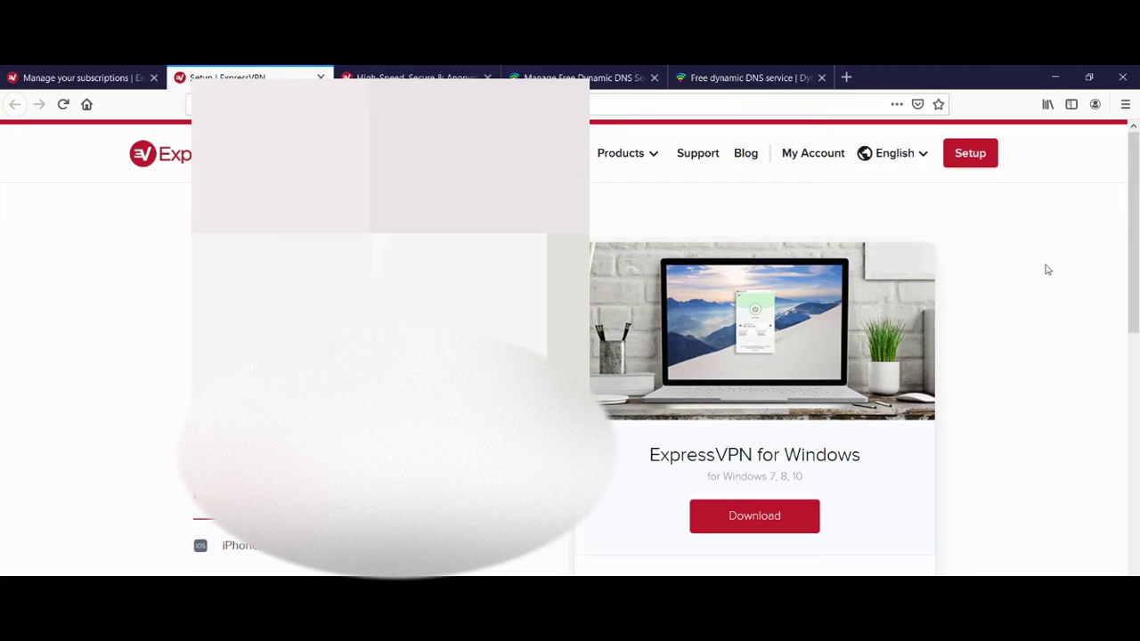
- Scroll down to the ExpressVPN for PlayStation setup instructions
{"action": "left_click_drag", "start_coordinate": [1139, 205], "coordinate": [1138, 285]}
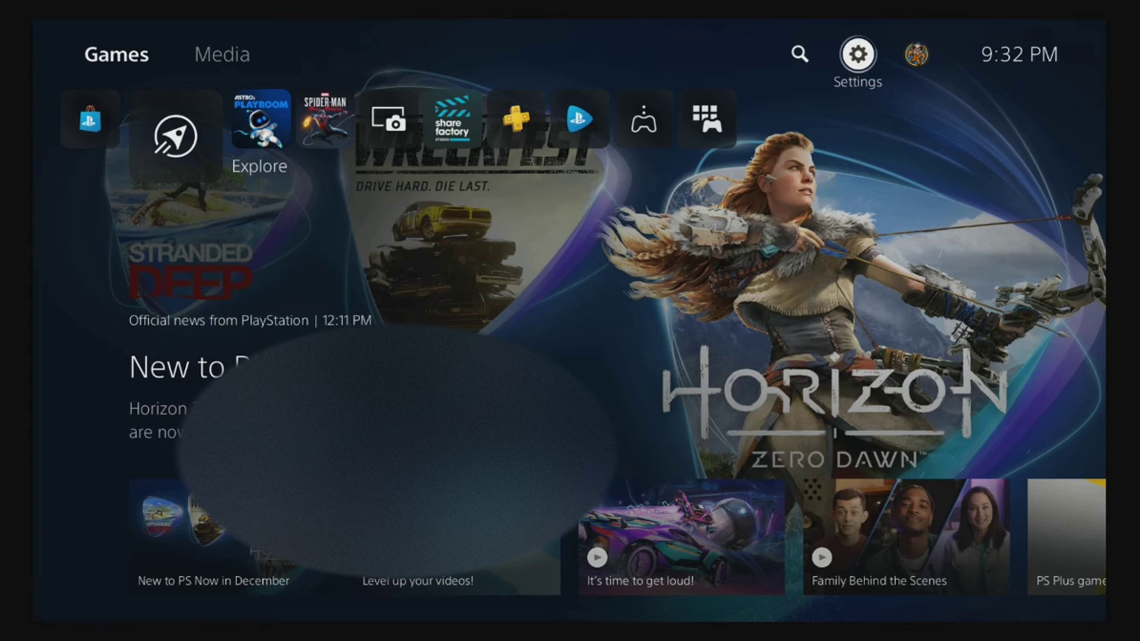
- Navigate from the PS5 home screen via Settings > Network to Set Up Internet Connection
{"action": "key", "text": "Left"}
{"action": "key", "text": "Left"}
{"action": "key", "text": "Left"}
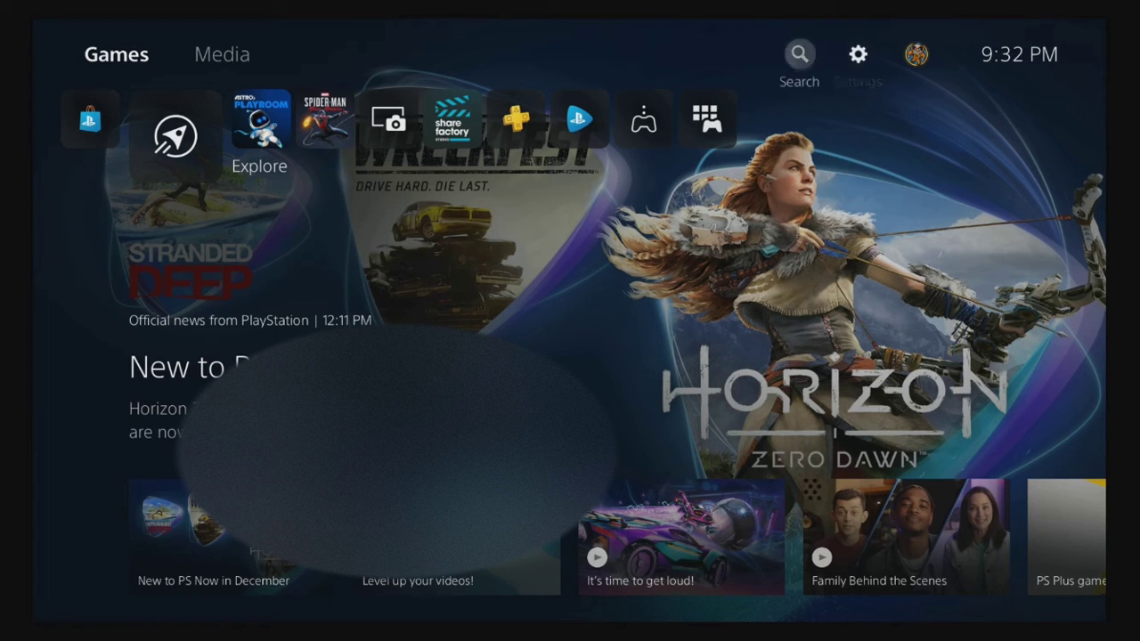
{"action": "key", "text": "Right"}
{"action": "key", "text": "Right"}
{"action": "key", "text": "Right"}
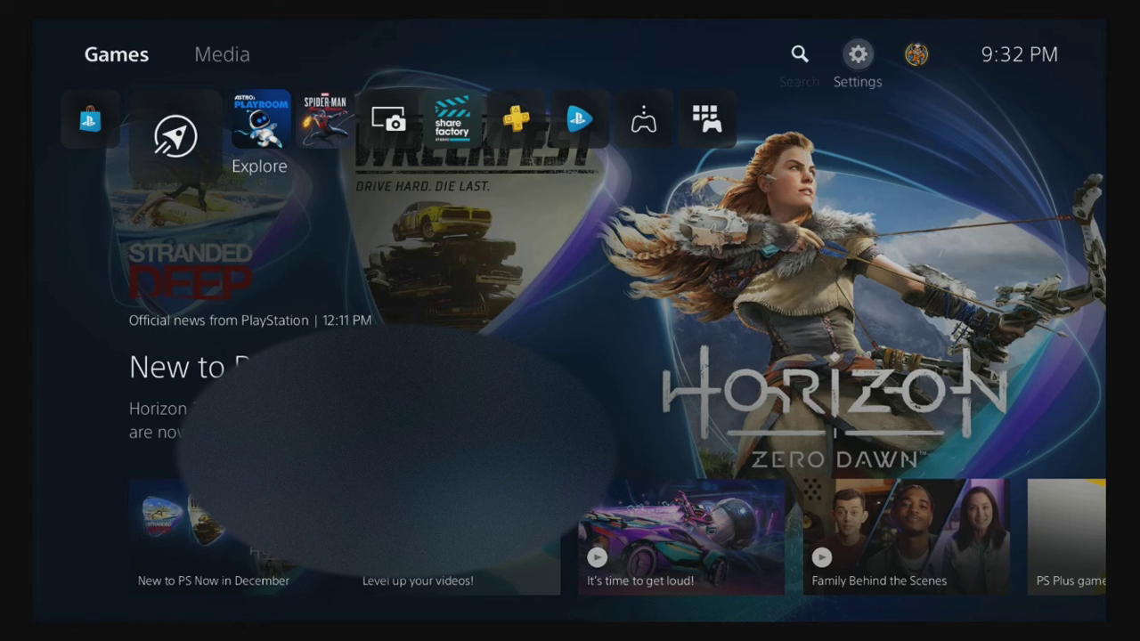
{"action": "key", "text": "Return"}
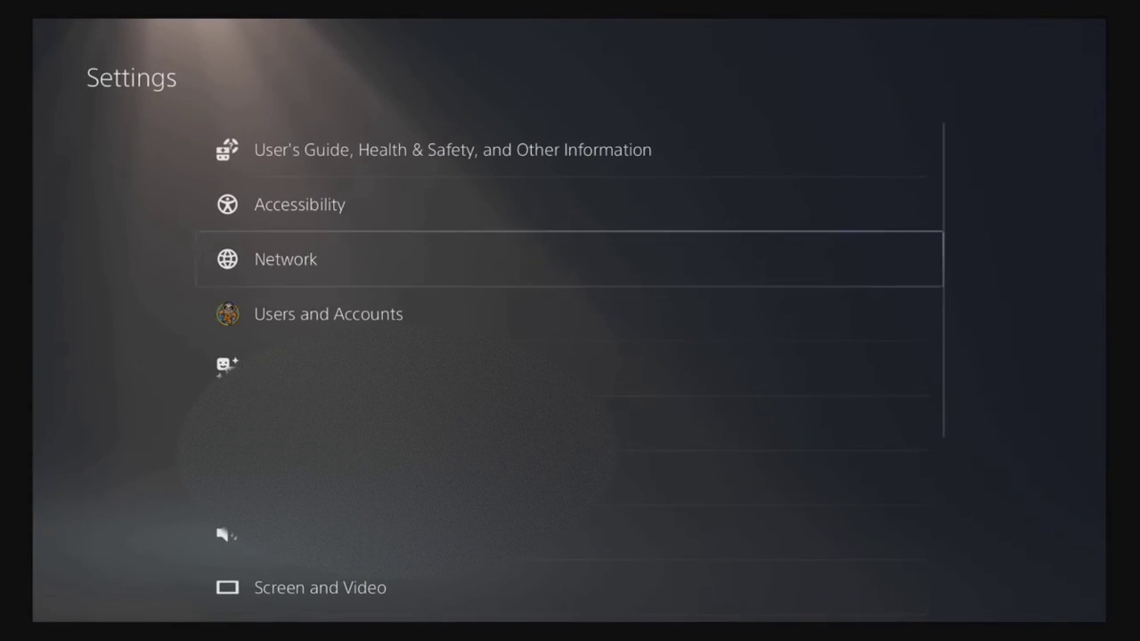
{"action": "key", "text": "Return"}
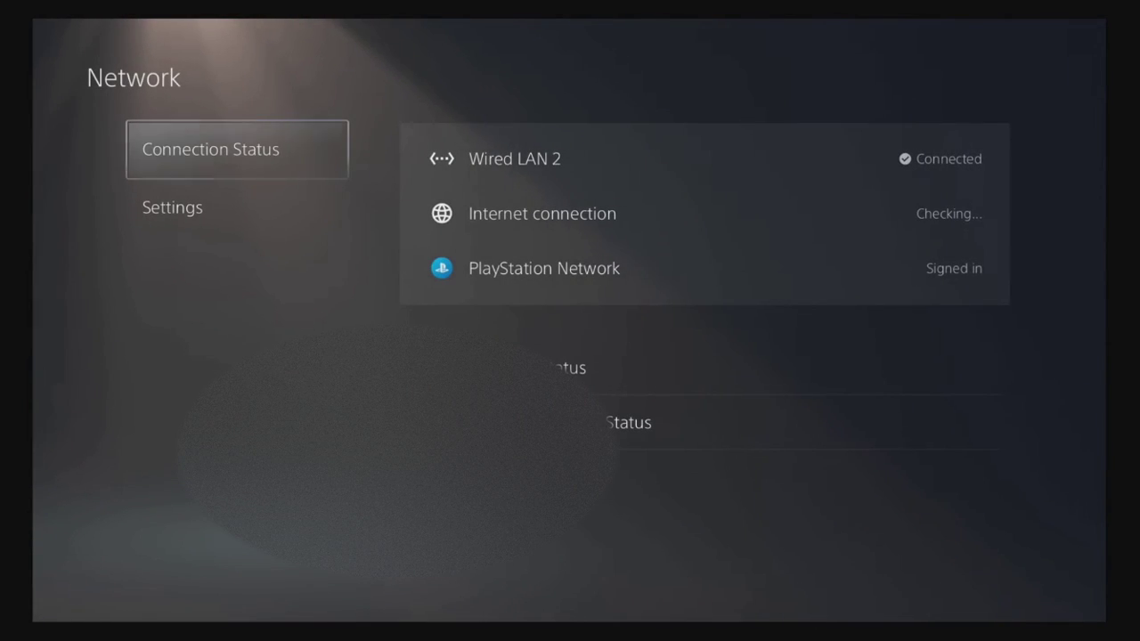
{"action": "key", "text": "Down"}
{"action": "key", "text": "Right"}
{"action": "key", "text": "Down"}
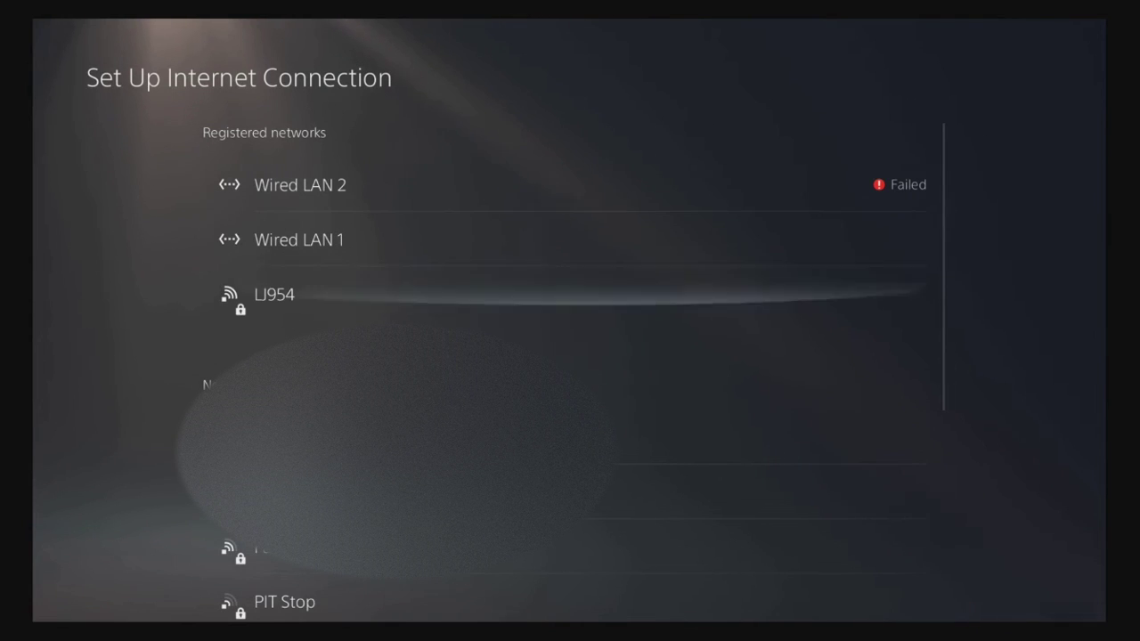
- Set up and connect a new wired LAN connection, registered as Wired LAN 3
{"action": "key", "text": "Return"}
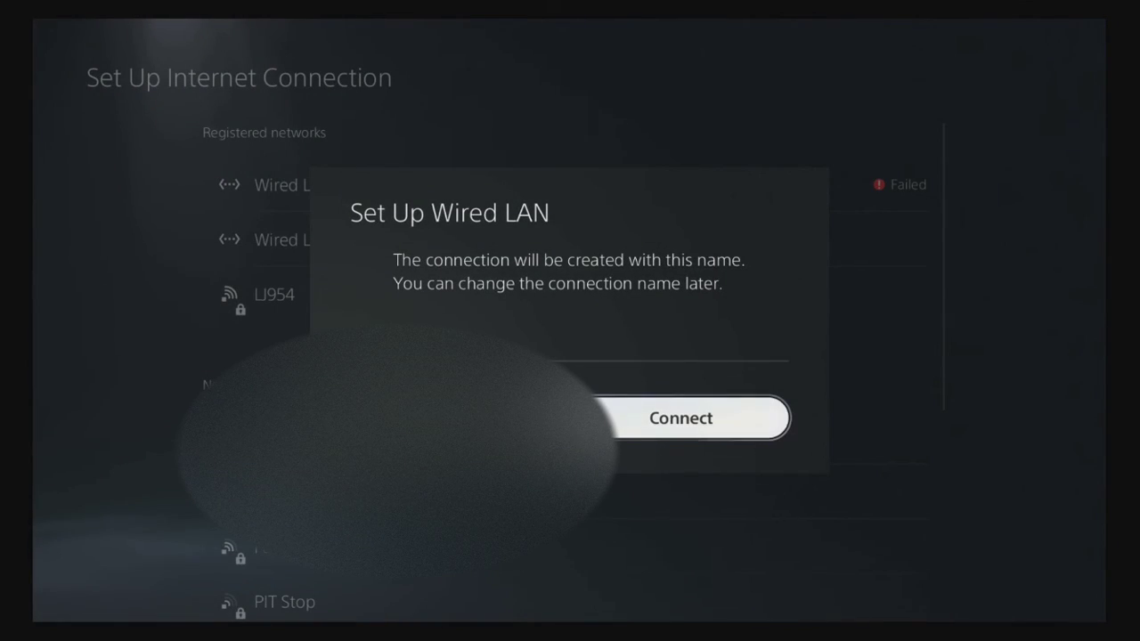
{"action": "key", "text": "Return"}
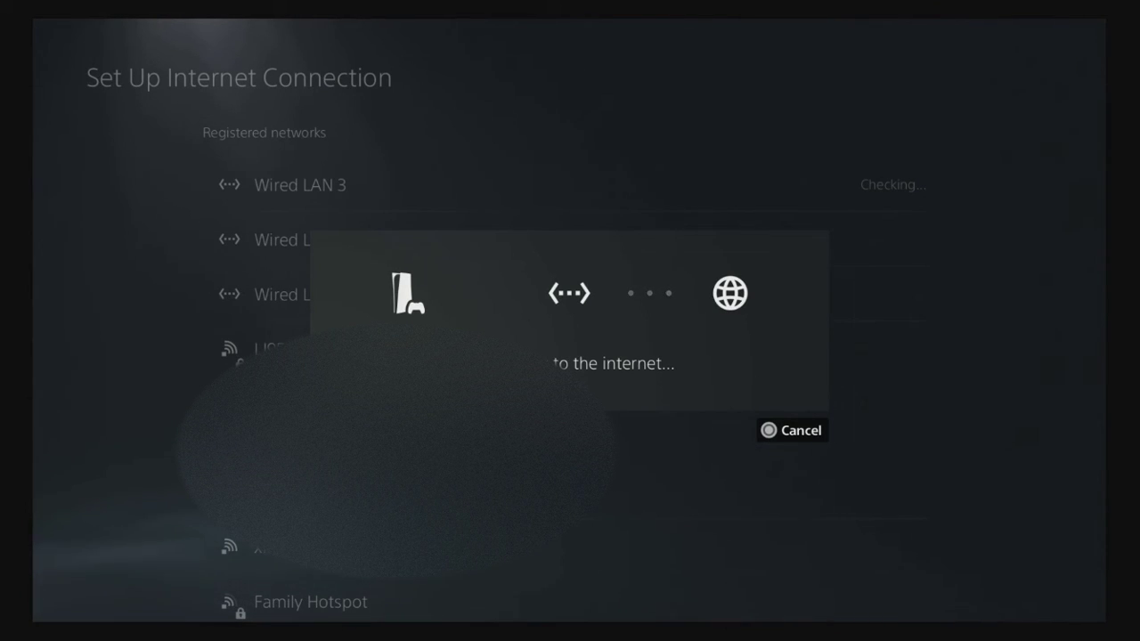
- Open Wired LAN 3's Advanced Settings and review them: DNS Settings Automatic, Proxy Server Don't Use
{"action": "key", "text": "Return"}
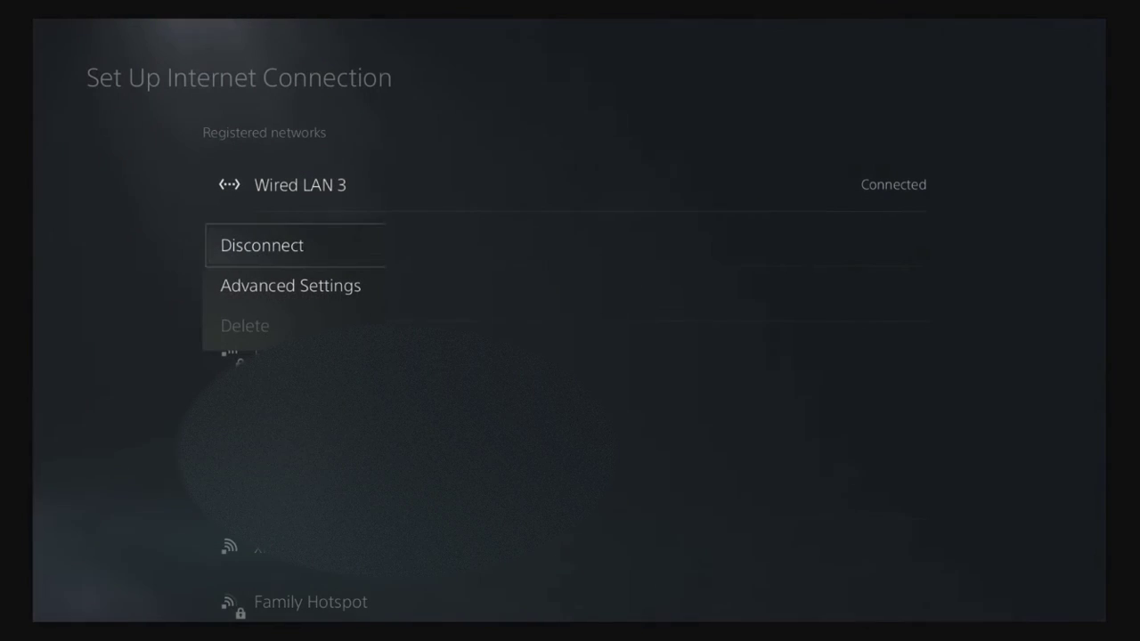
{"action": "key", "text": "Down"}
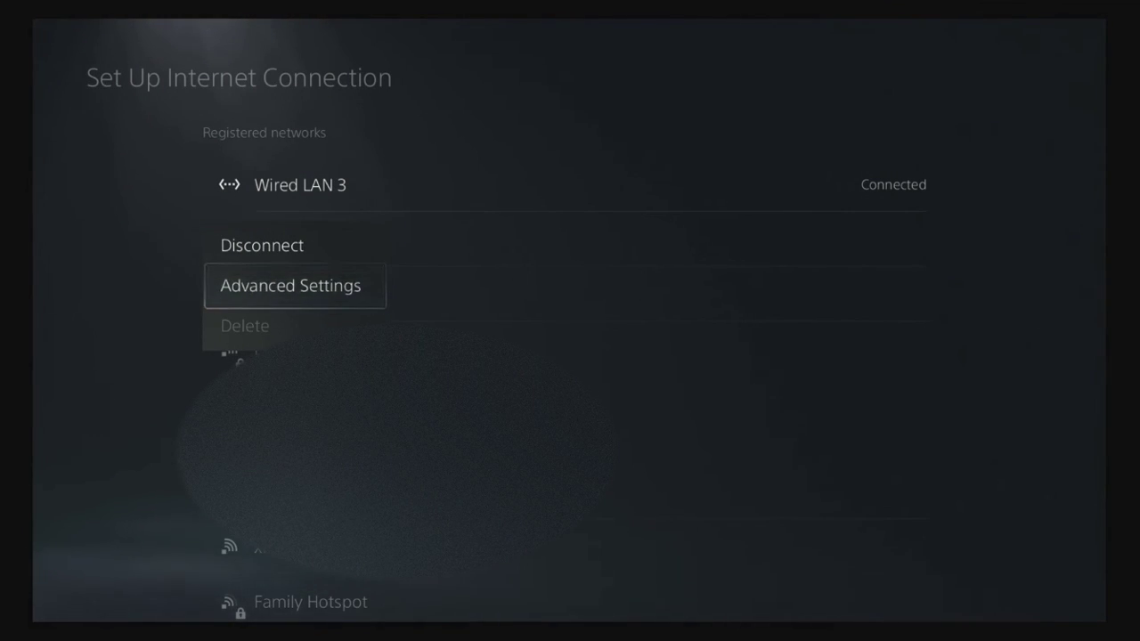
{"action": "key", "text": "Return"}
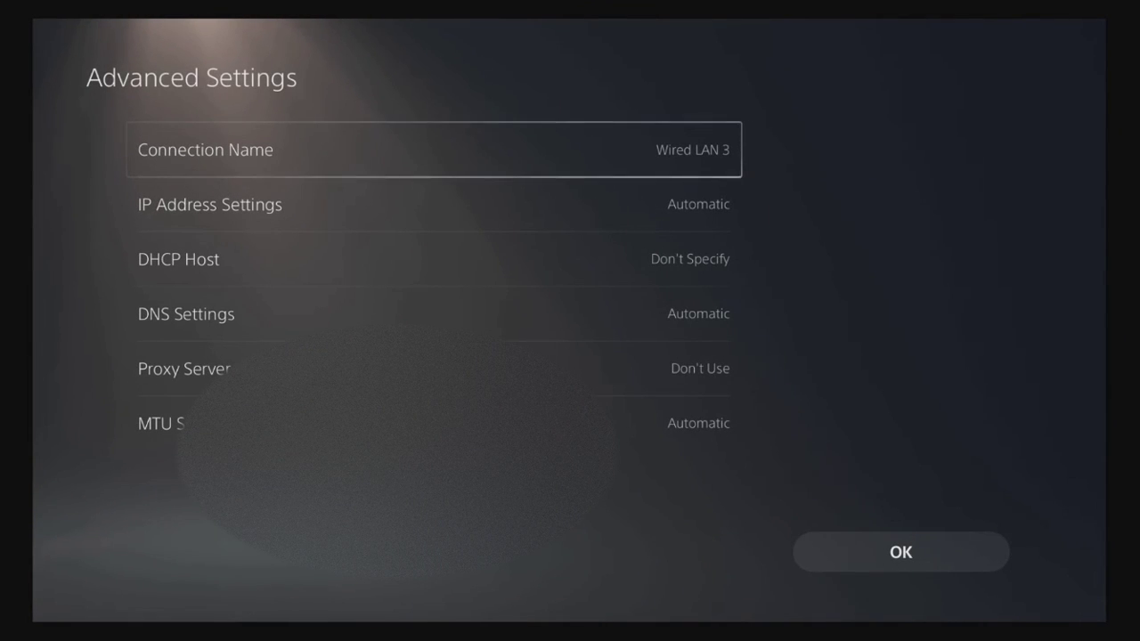
{"action": "key", "text": "Down"}
{"action": "key", "text": "Down"}
{"action": "key", "text": "Down"}
{"action": "key", "text": "Down"}
{"action": "key", "text": "Up"}
{"action": "key", "text": "Up"}
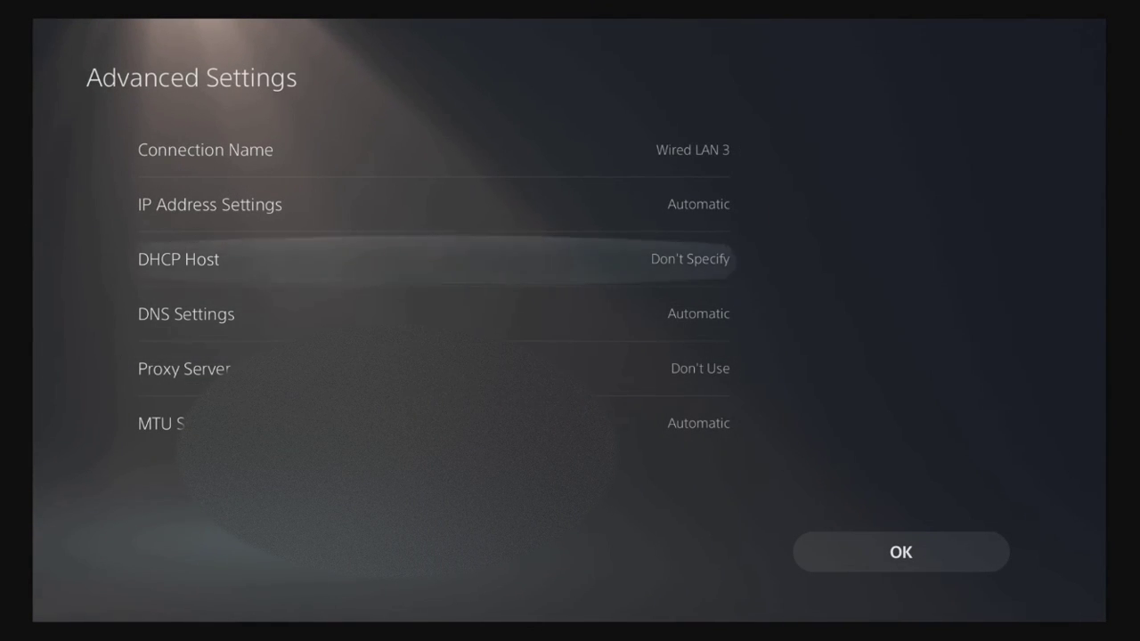
{"action": "key", "text": "Up"}
{"action": "key", "text": "Up"}
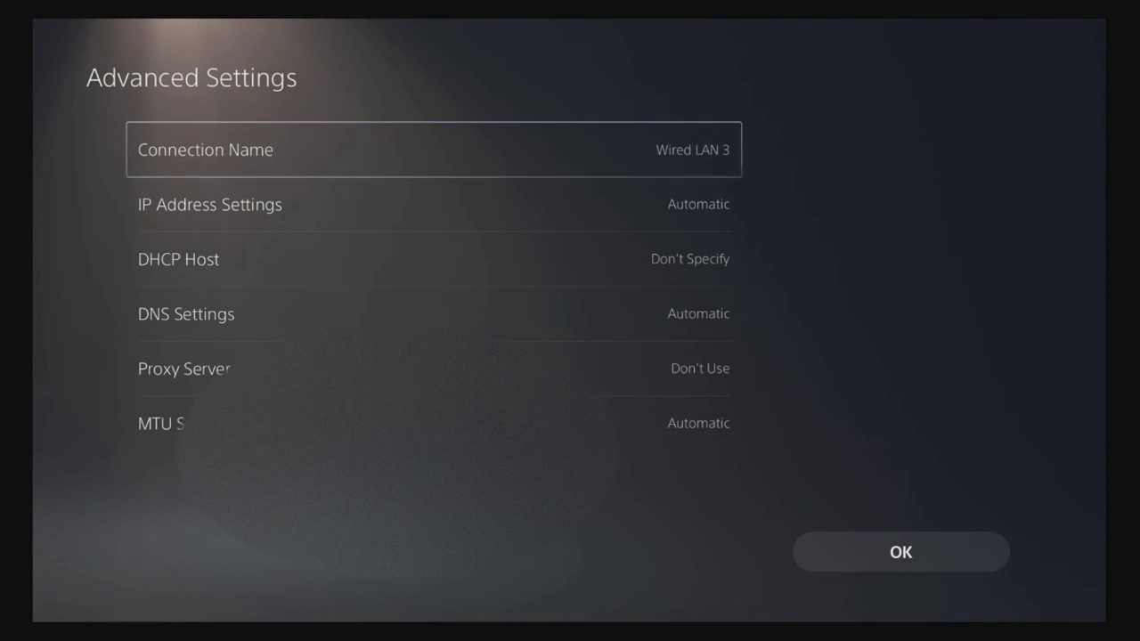
{"action": "key", "text": "Down"}
{"action": "key", "text": "Down"}
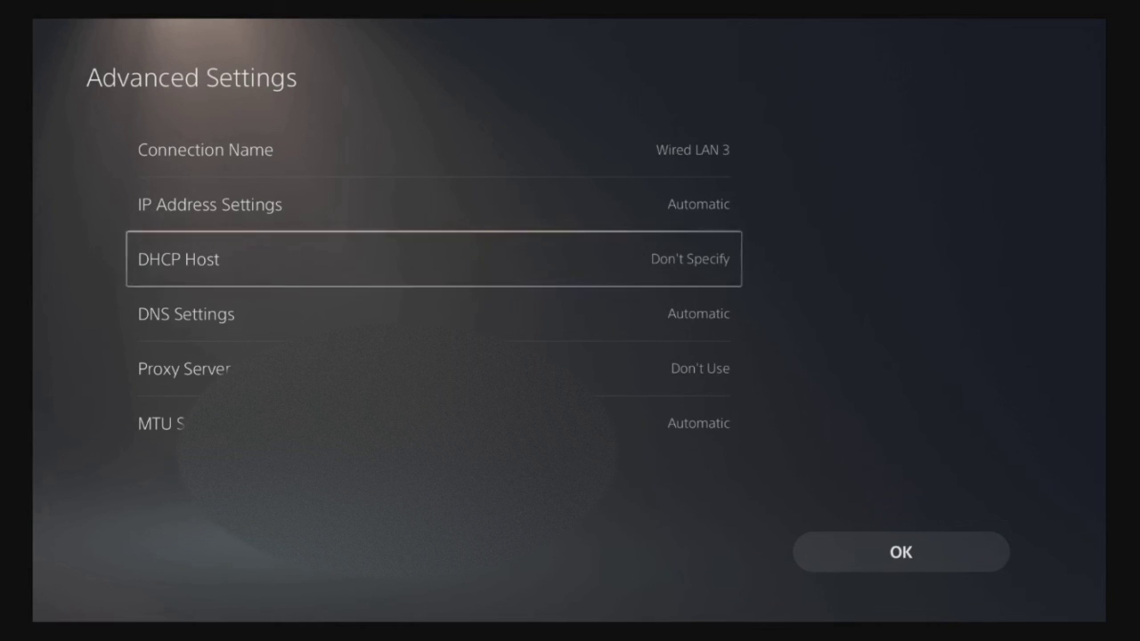
- Change Wired LAN 3's DNS Settings from Automatic to Manual and begin entering the Primary DNS address
{"action": "key", "text": "Down"}
{"action": "key", "text": "Return"}
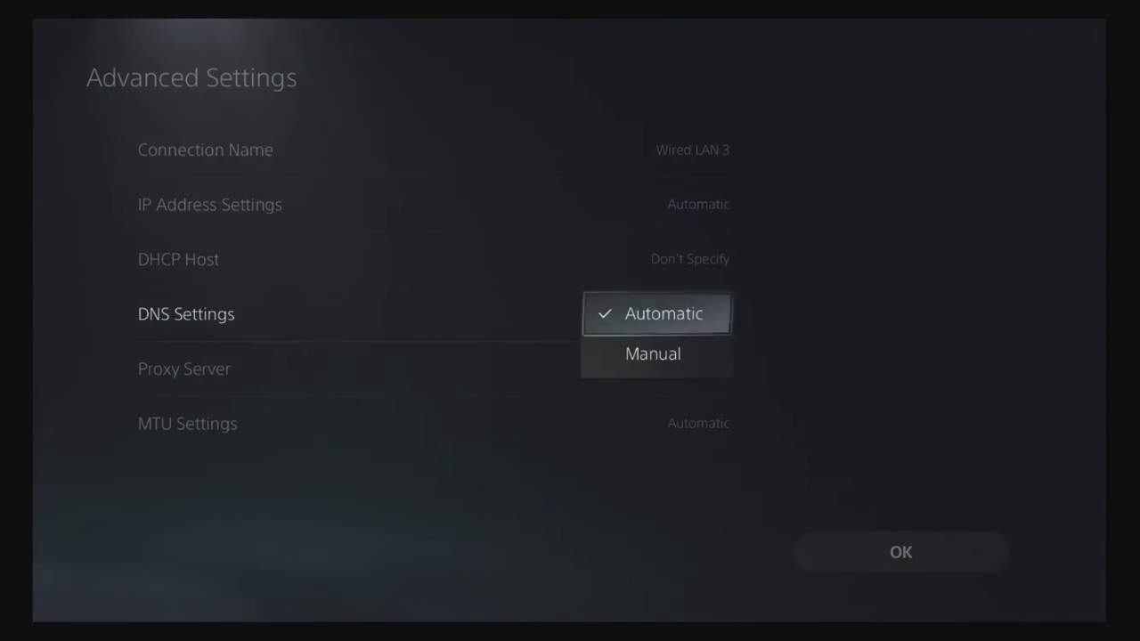
{"action": "key", "text": "Down"}
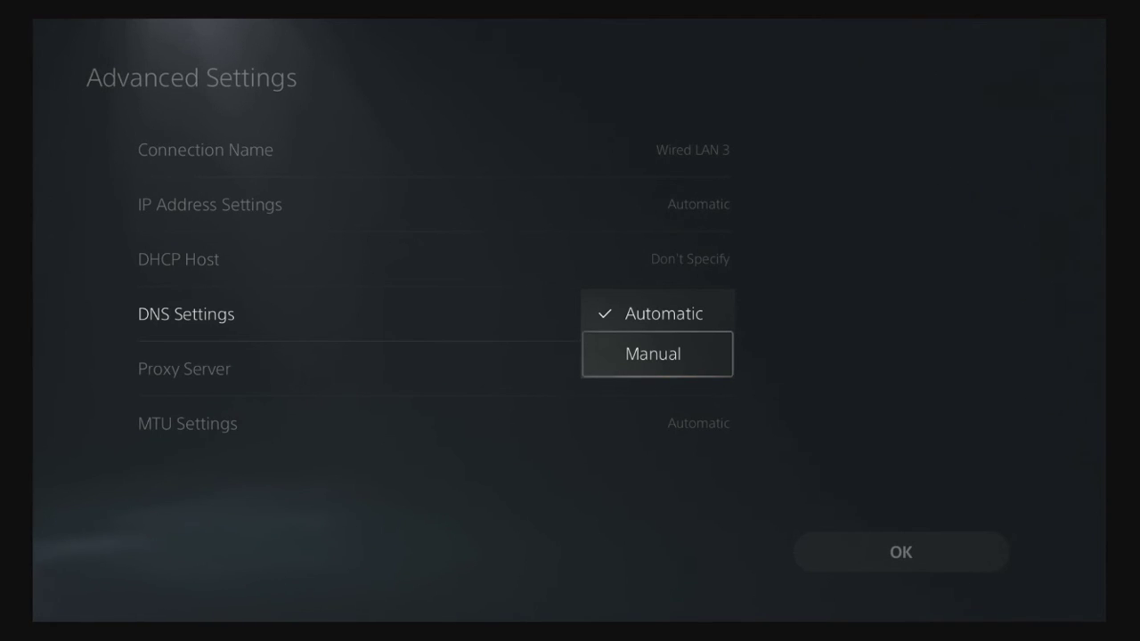
{"action": "key", "text": "Return"}
{"action": "key", "text": "Down"}
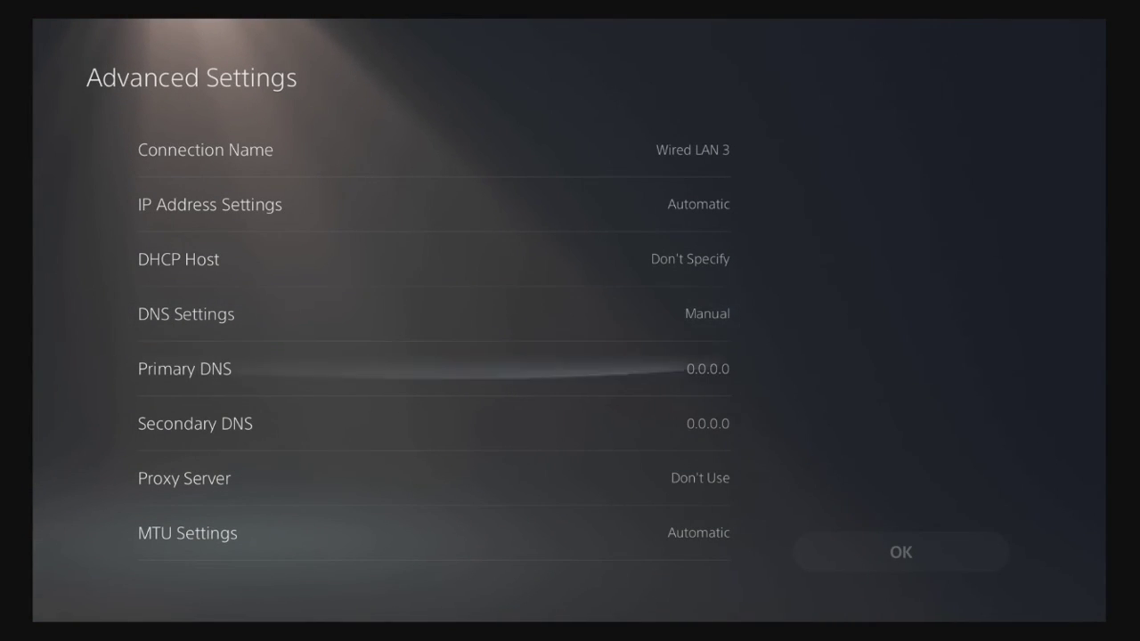
{"action": "key", "text": "Return"}
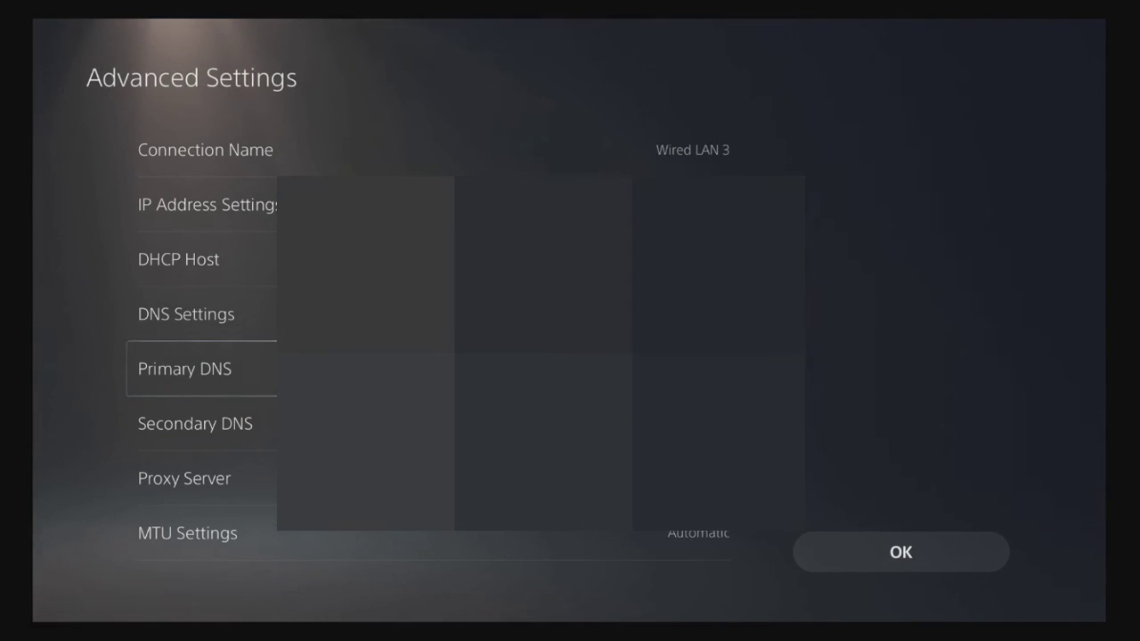
- Confirm the manual DNS advanced settings with OK and let the connection test run
{"action": "key", "text": "Down"}
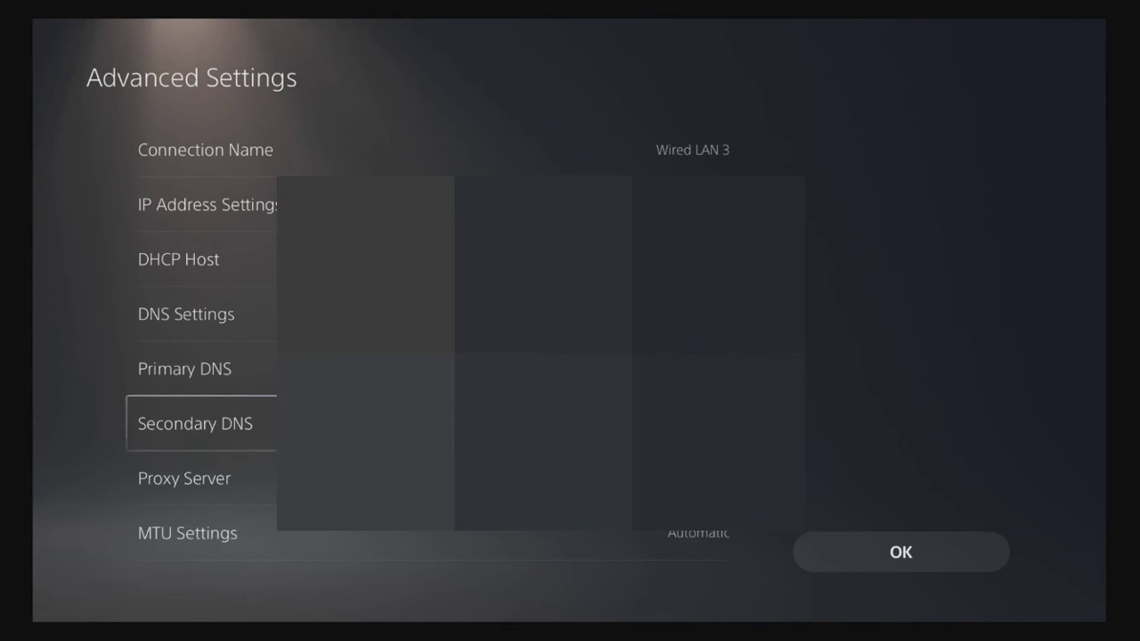
{"action": "key", "text": "Down"}
{"action": "key", "text": "Right"}
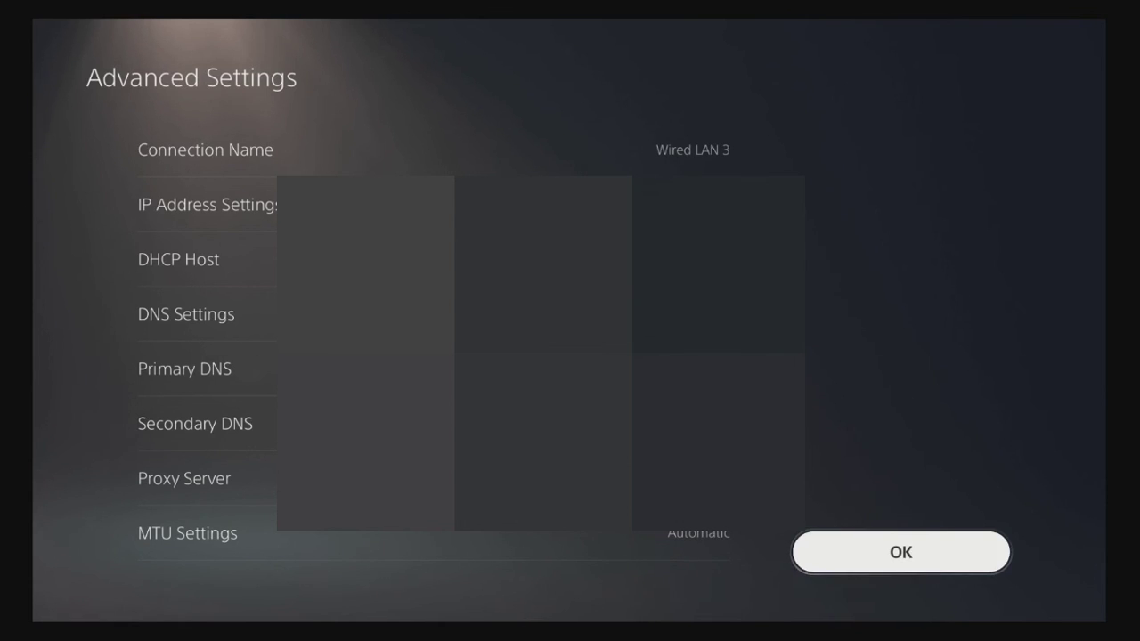
{"action": "key", "text": "Return"}
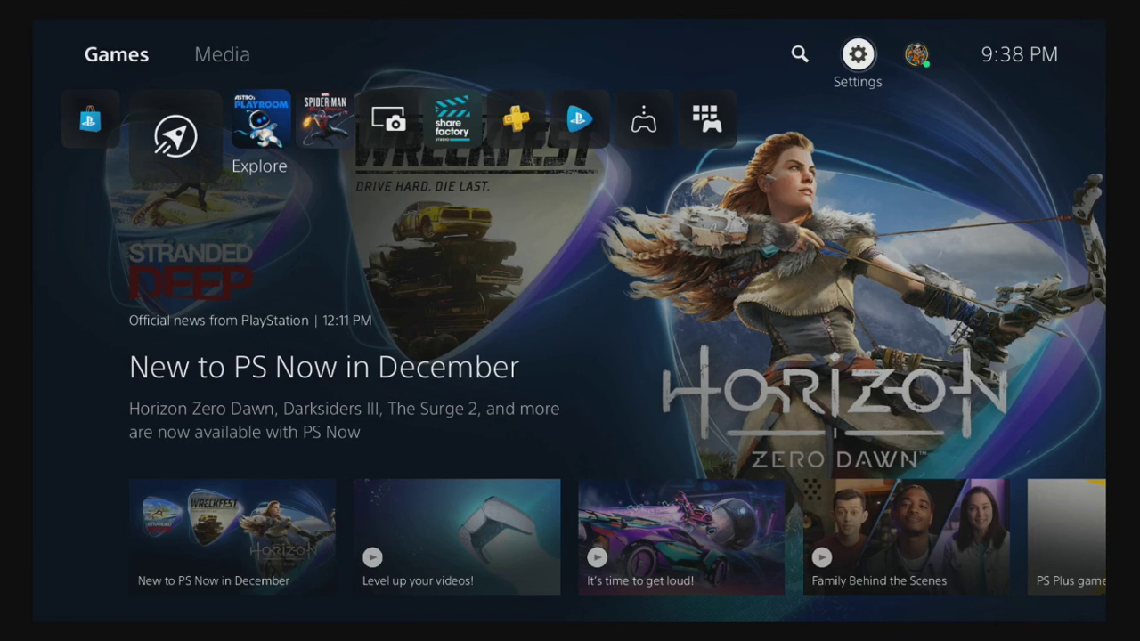
- Restart the PS5 from the Power options in the control center
{"action": "key", "text": "super"}
{"action": "key", "text": "Right"}
{"action": "key", "text": "Right"}
{"action": "key", "text": "Right"}
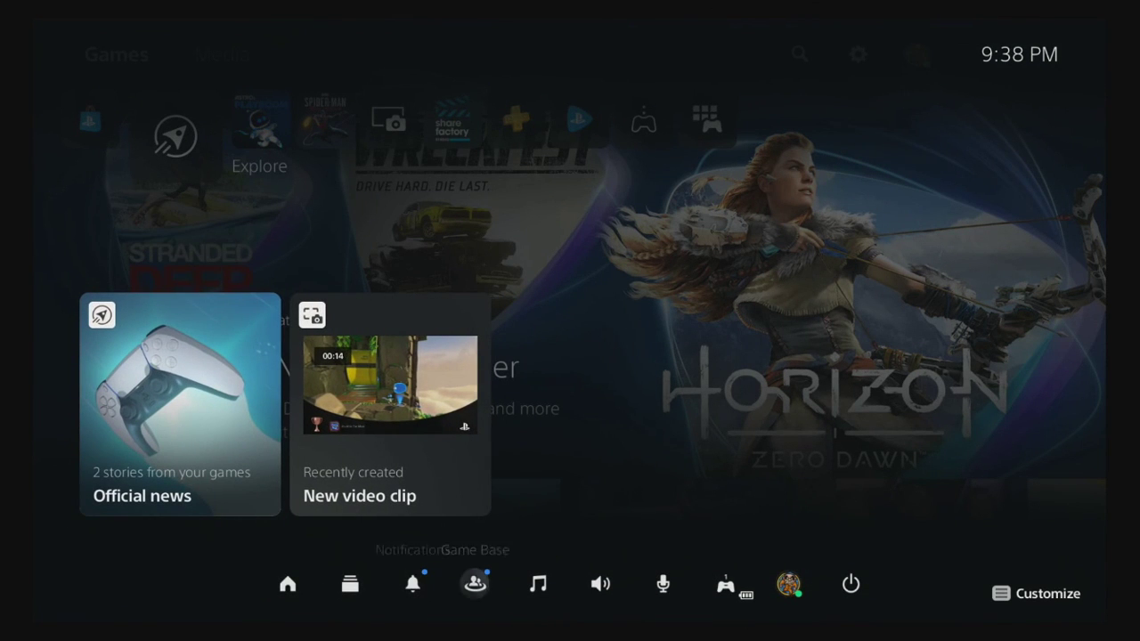
{"action": "key", "text": "Right"}
{"action": "key", "text": "Right"}
{"action": "key", "text": "Right"}
{"action": "key", "text": "Right"}
{"action": "key", "text": "Right"}
{"action": "key", "text": "Right"}
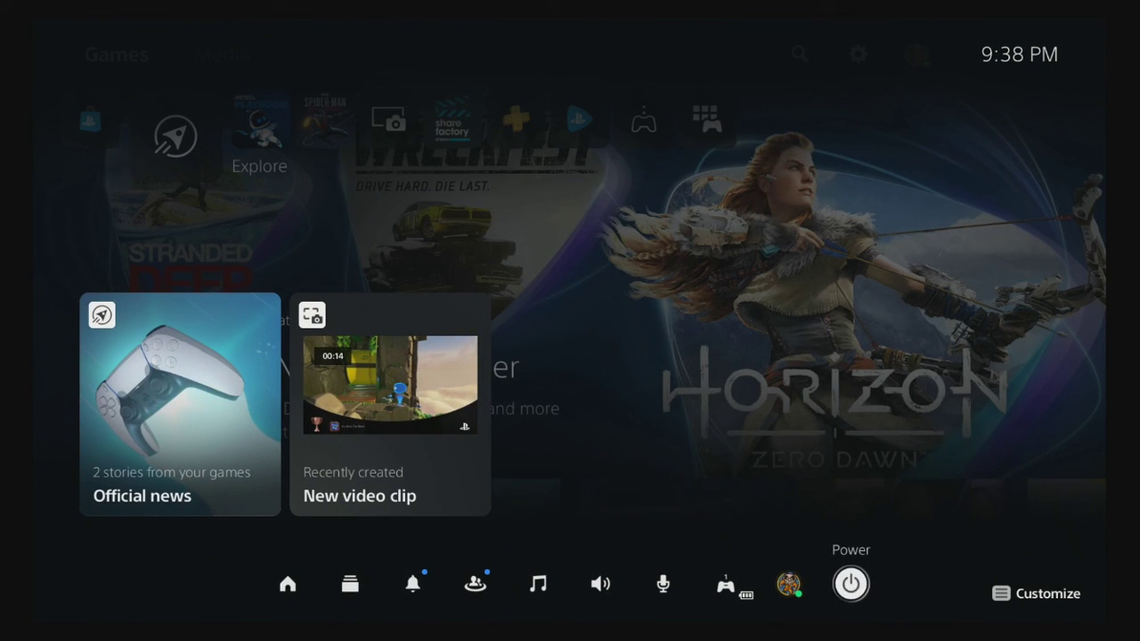
{"action": "key", "text": "Return"}
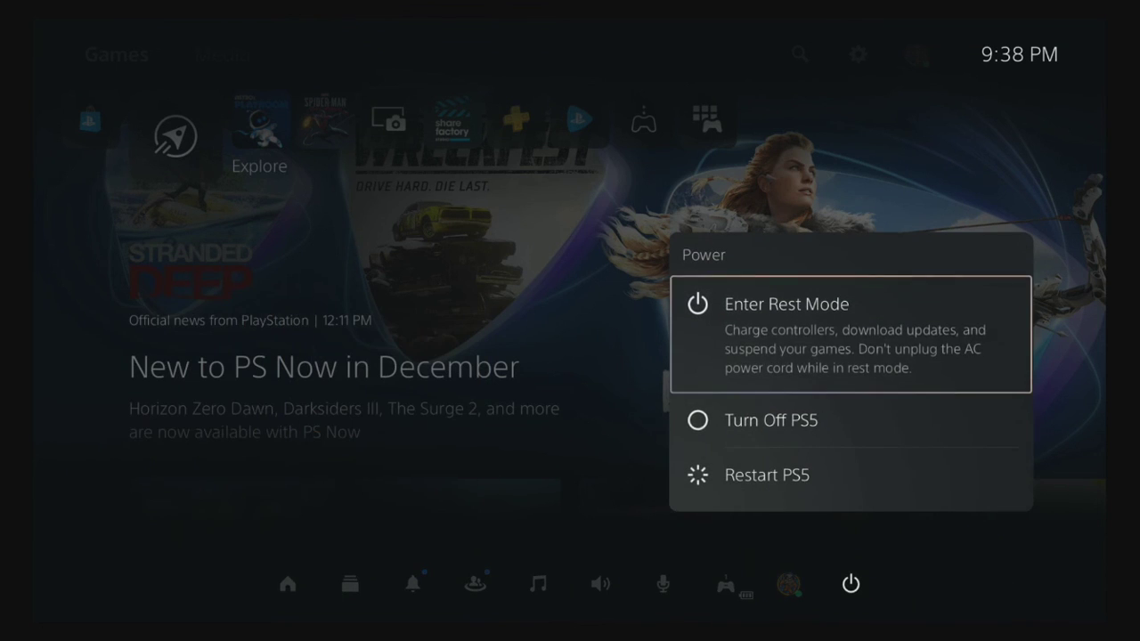
{"action": "key", "text": "Down"}
{"action": "key", "text": "Down"}
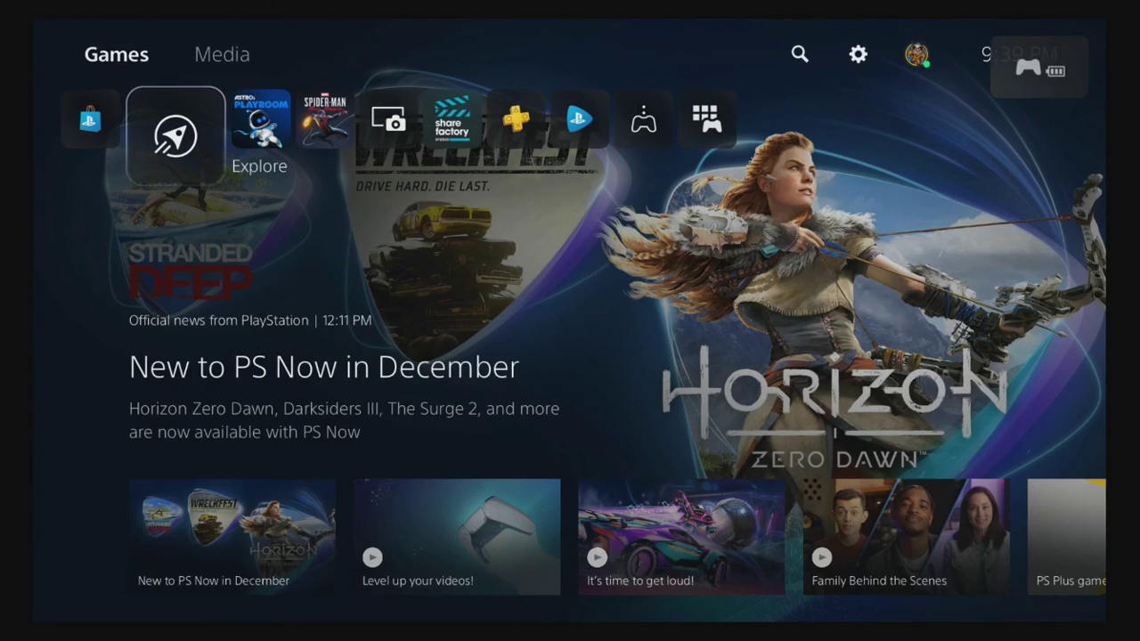
{"action": "key", "text": "Up"}
{"action": "key", "text": "Right"}
{"action": "key", "text": "Right"}
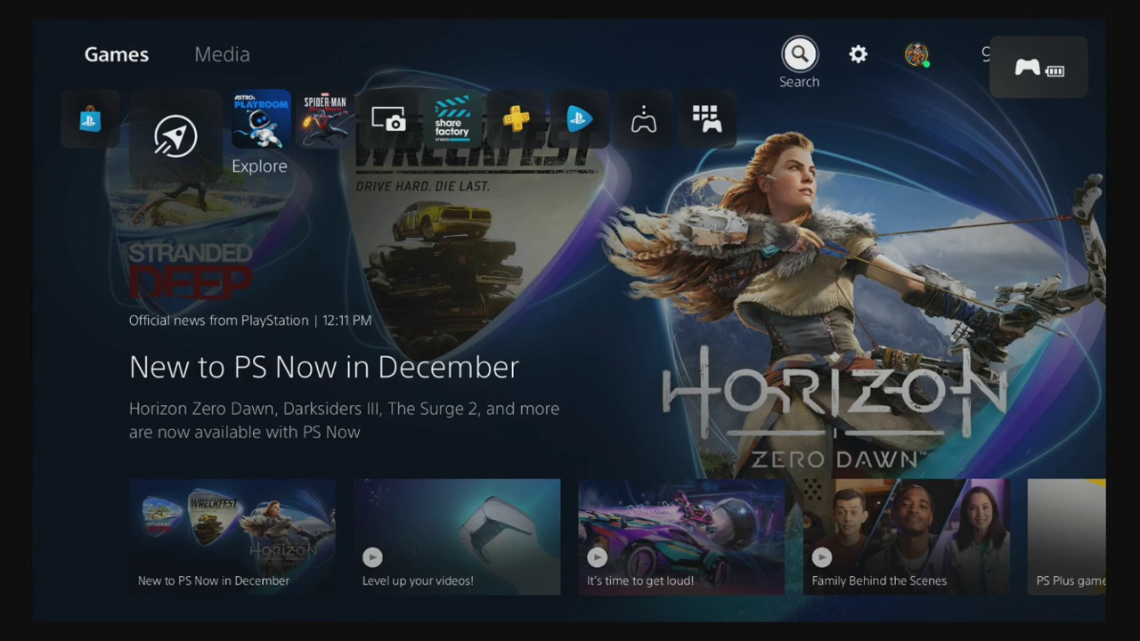